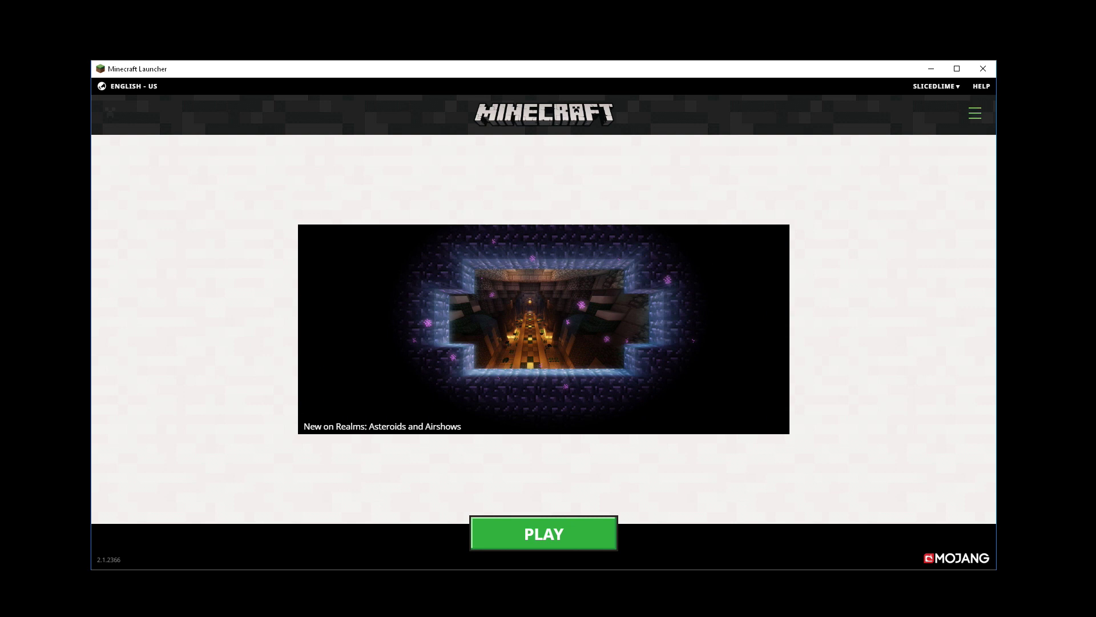
- Enable snapshots in the launch options, accepting the stability notice, and choose Latest snapshot (19w07a) as the version to play
{"action": "left_click", "coordinate": [975, 112]}
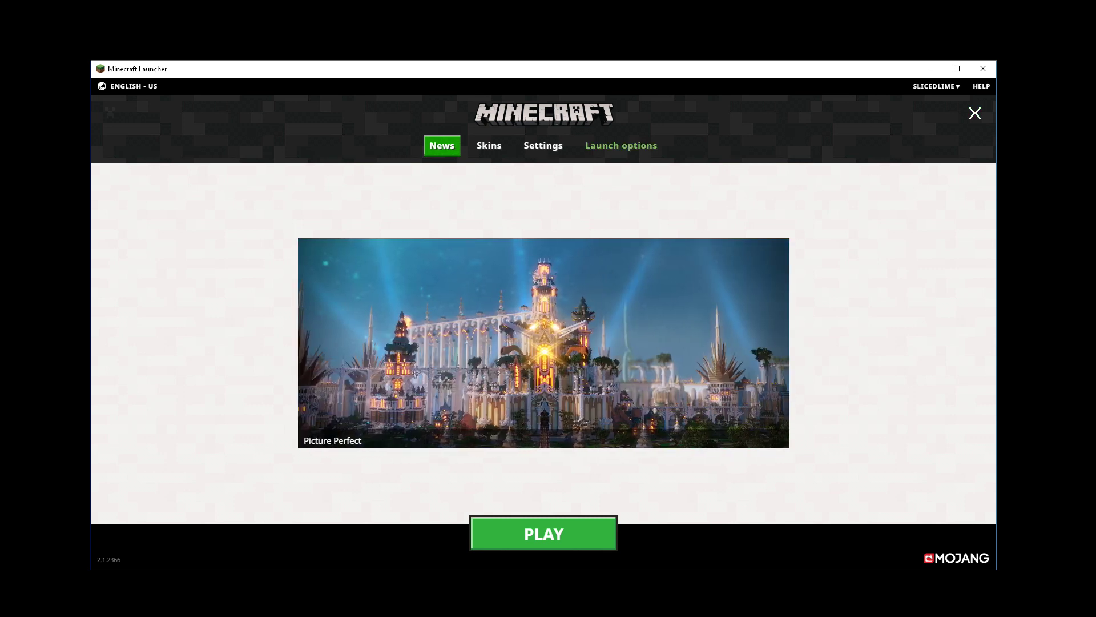
{"action": "left_click", "coordinate": [621, 145]}
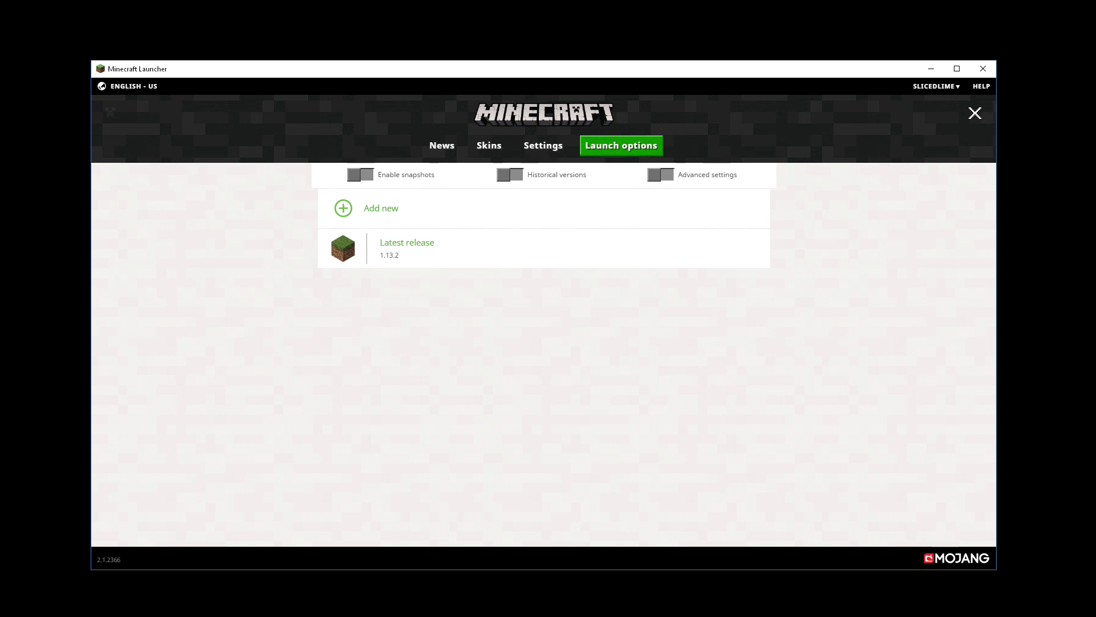
{"action": "left_click", "coordinate": [361, 175]}
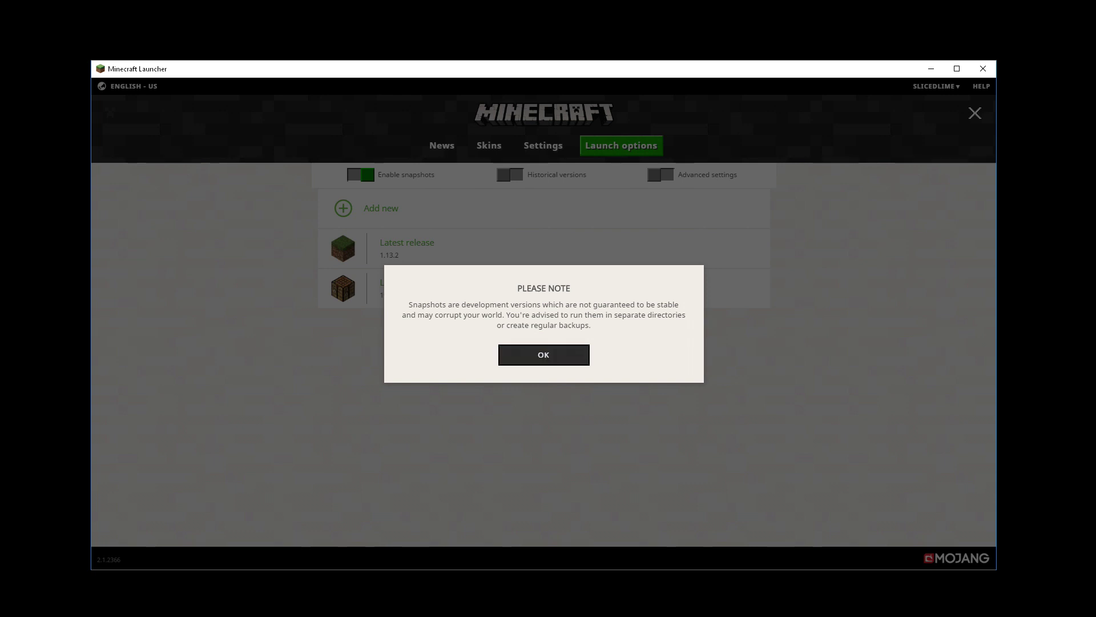
{"action": "left_click", "coordinate": [543, 354]}
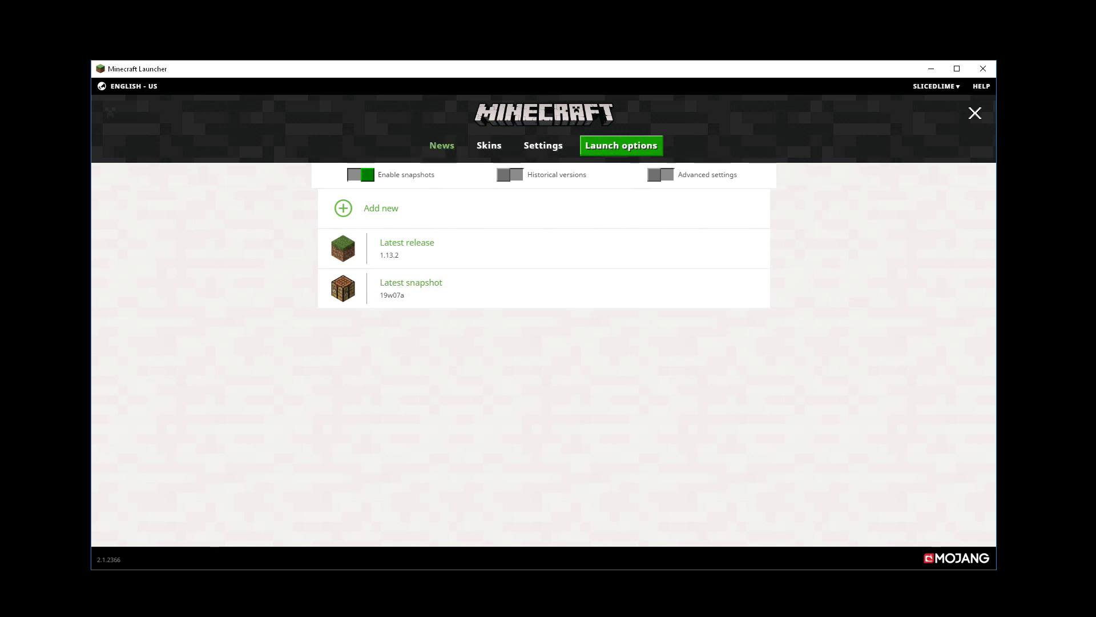
{"action": "left_click", "coordinate": [442, 145]}
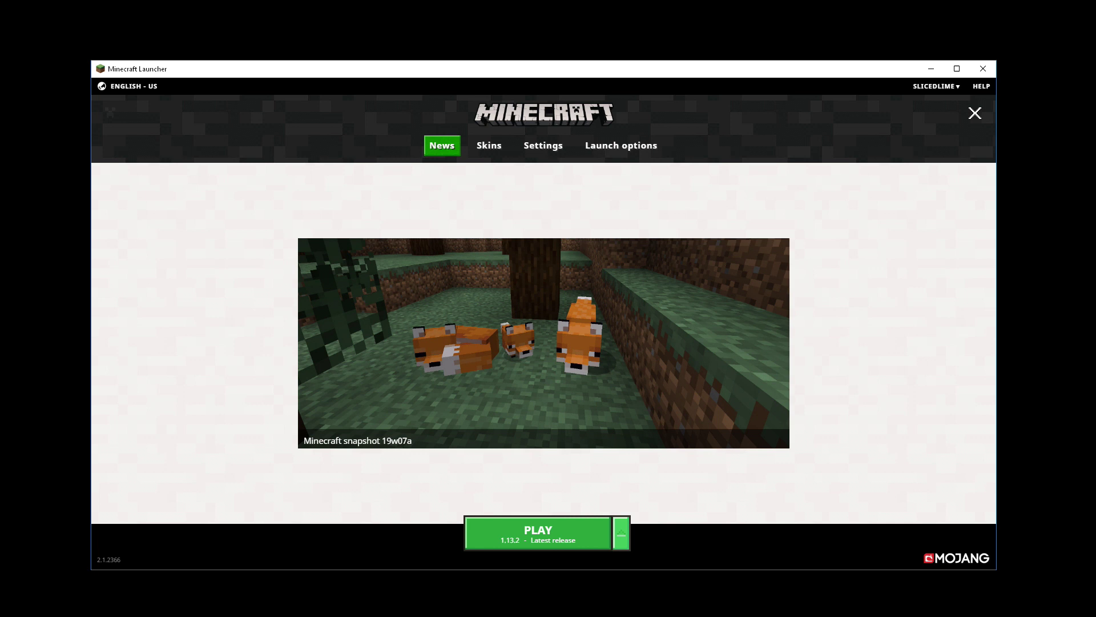
{"action": "left_click", "coordinate": [621, 533]}
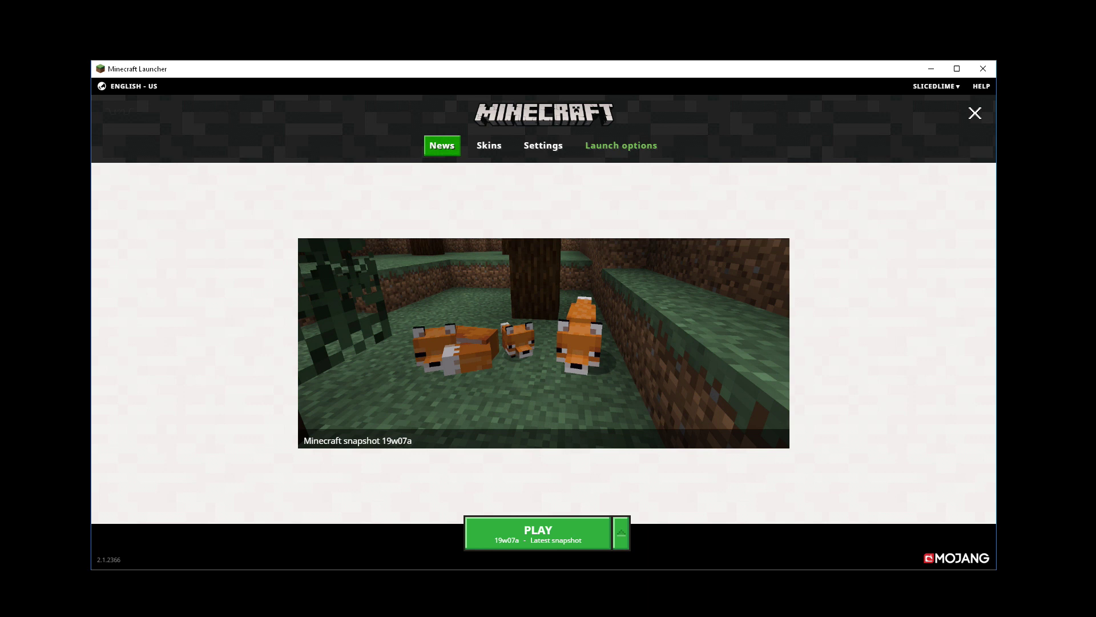
- Add a new launch configuration and name it "My older version"
{"action": "left_click", "coordinate": [621, 145]}
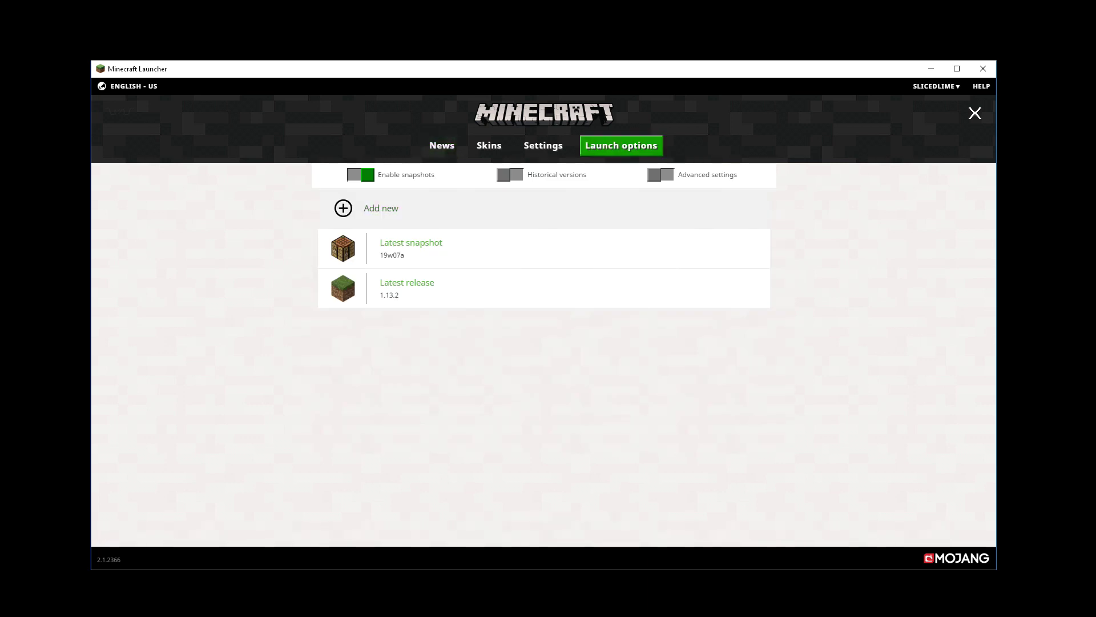
{"action": "left_click", "coordinate": [381, 208]}
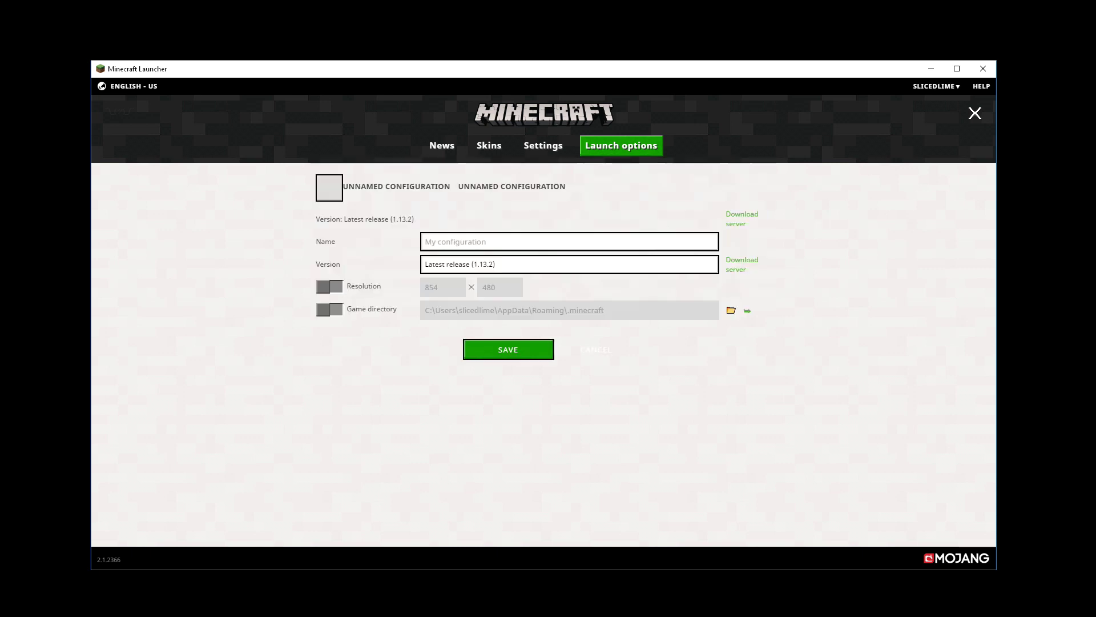
{"action": "left_click", "coordinate": [569, 218]}
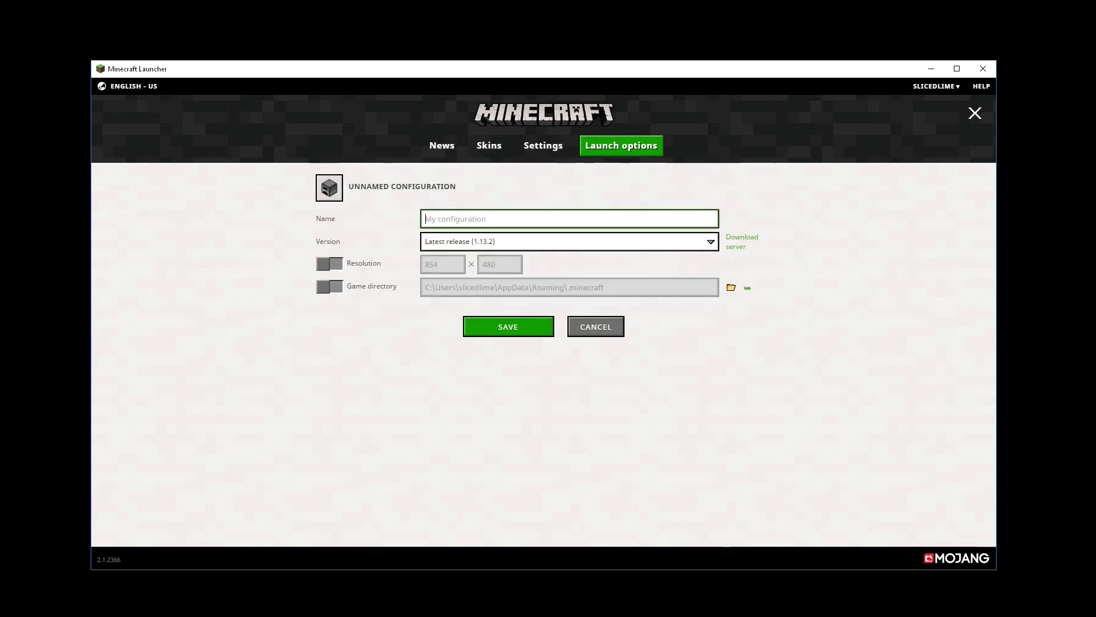
{"action": "type", "text": "My older vers"}
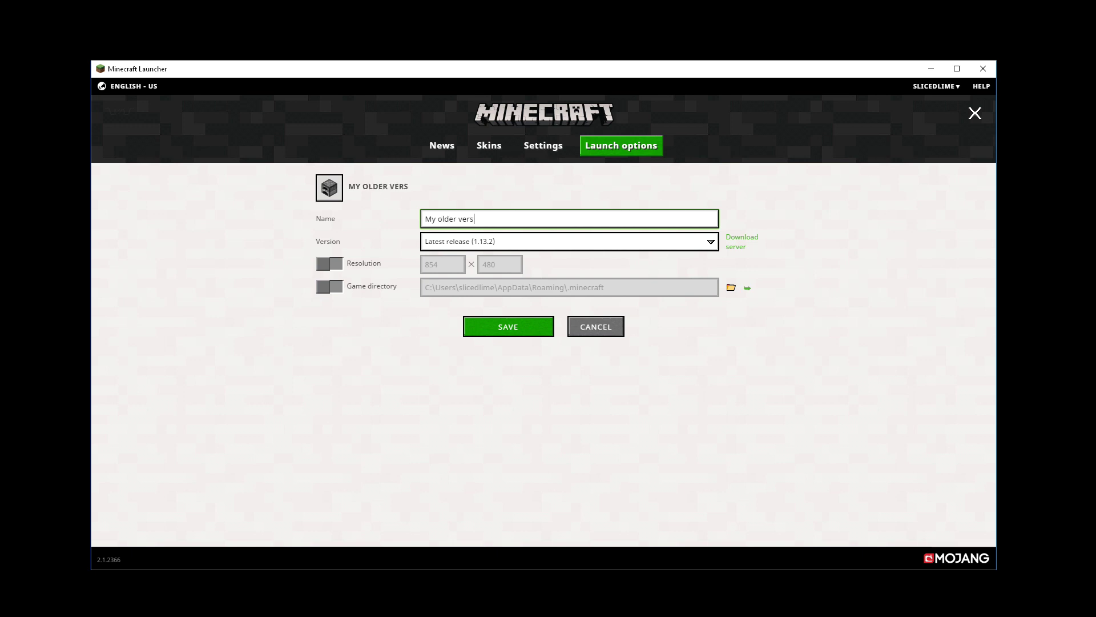
{"action": "type", "text": "ion"}
- Set the new configuration's version to release 1.12.2 and save it
{"action": "left_click", "coordinate": [569, 242]}
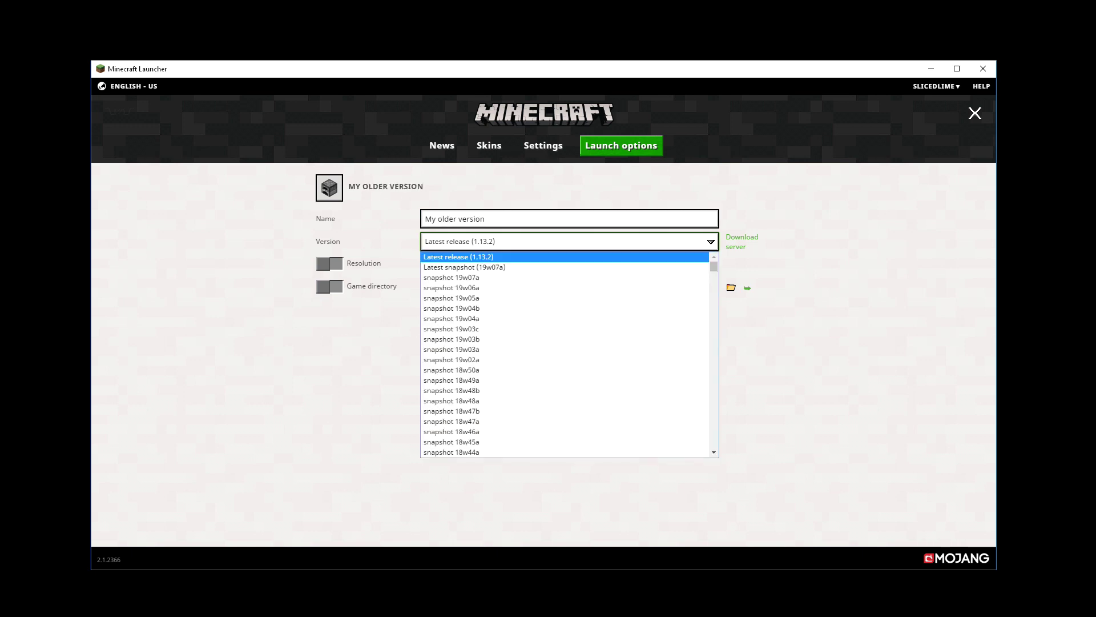
{"action": "key", "text": "Down"}
{"action": "key", "text": "Down"}
{"action": "key", "text": "Down"}
{"action": "key", "text": "Down"}
{"action": "key", "text": "Down"}
{"action": "key", "text": "Down"}
{"action": "key", "text": "Down"}
{"action": "key", "text": "Down"}
{"action": "key", "text": "Down"}
{"action": "key", "text": "Down"}
{"action": "key", "text": "Down"}
{"action": "key", "text": "Down"}
{"action": "key", "text": "Down"}
{"action": "key", "text": "Down"}
{"action": "key", "text": "Down"}
{"action": "key", "text": "Down"}
{"action": "key", "text": "Down"}
{"action": "key", "text": "Down"}
{"action": "key", "text": "Down"}
{"action": "key", "text": "Down"}
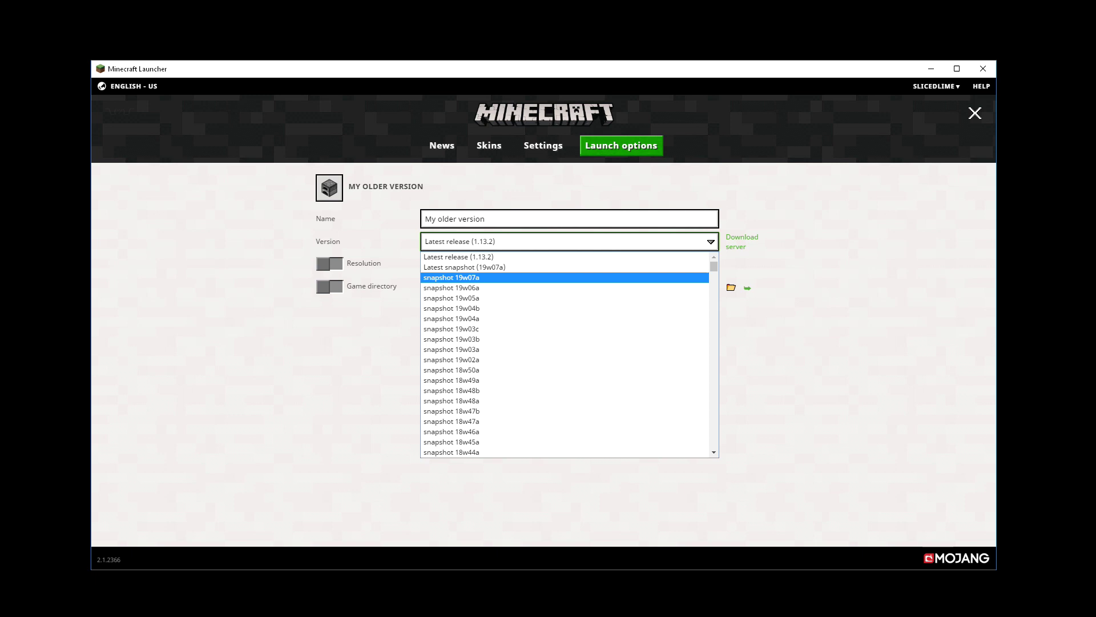
{"action": "key", "text": "Down"}
{"action": "key", "text": "Down"}
{"action": "key", "text": "Down"}
{"action": "key", "text": "Down"}
{"action": "key", "text": "Down"}
{"action": "key", "text": "Down"}
{"action": "key", "text": "Down"}
{"action": "key", "text": "Down"}
{"action": "key", "text": "Down"}
{"action": "key", "text": "Down"}
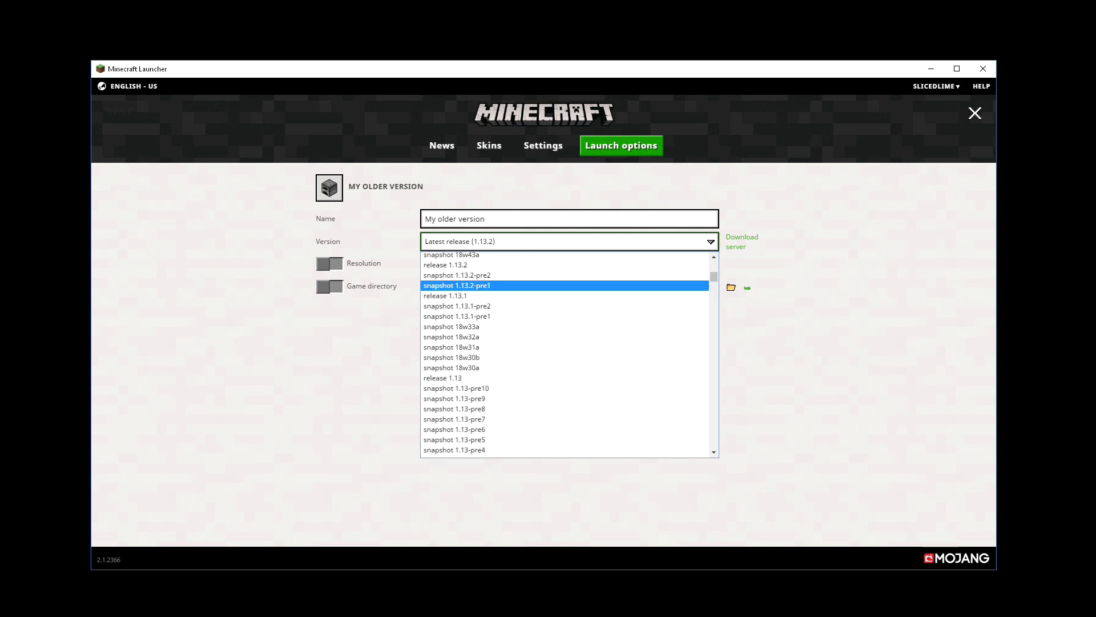
{"action": "key", "text": "Down"}
{"action": "key", "text": "Down"}
{"action": "key", "text": "Down"}
{"action": "key", "text": "Down"}
{"action": "key", "text": "Down"}
{"action": "key", "text": "Down"}
{"action": "key", "text": "Down"}
{"action": "key", "text": "Down"}
{"action": "key", "text": "Down"}
{"action": "key", "text": "Down"}
{"action": "key", "text": "Down"}
{"action": "key", "text": "Down"}
{"action": "key", "text": "Down"}
{"action": "key", "text": "Down"}
{"action": "key", "text": "Down"}
{"action": "key", "text": "Down"}
{"action": "key", "text": "Down"}
{"action": "key", "text": "Down"}
{"action": "key", "text": "Down"}
{"action": "key", "text": "Down"}
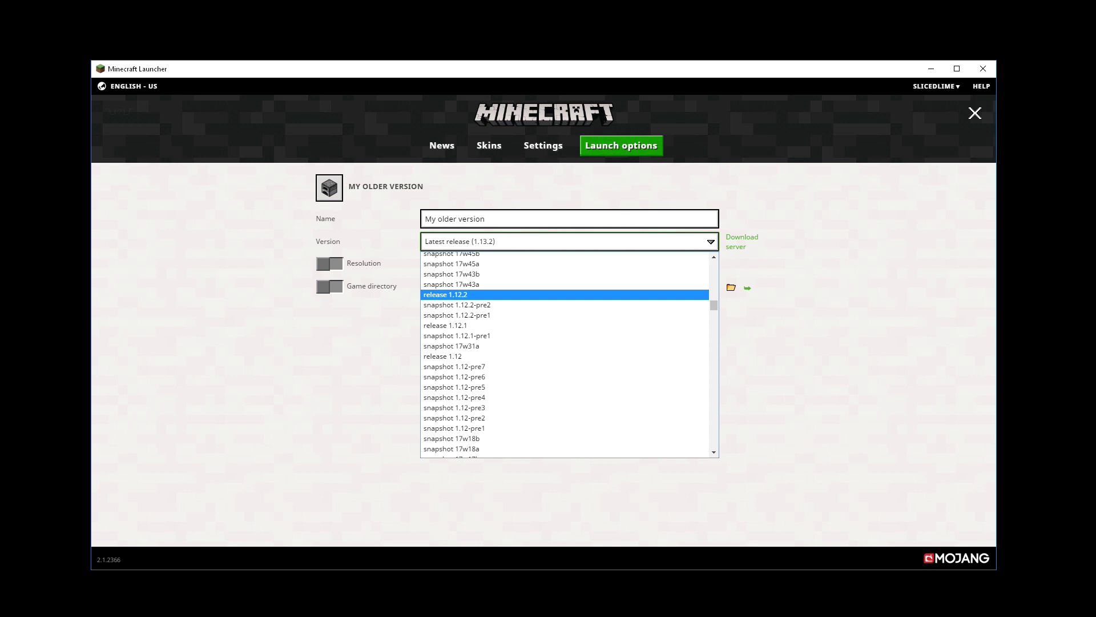
{"action": "key", "text": "Return"}
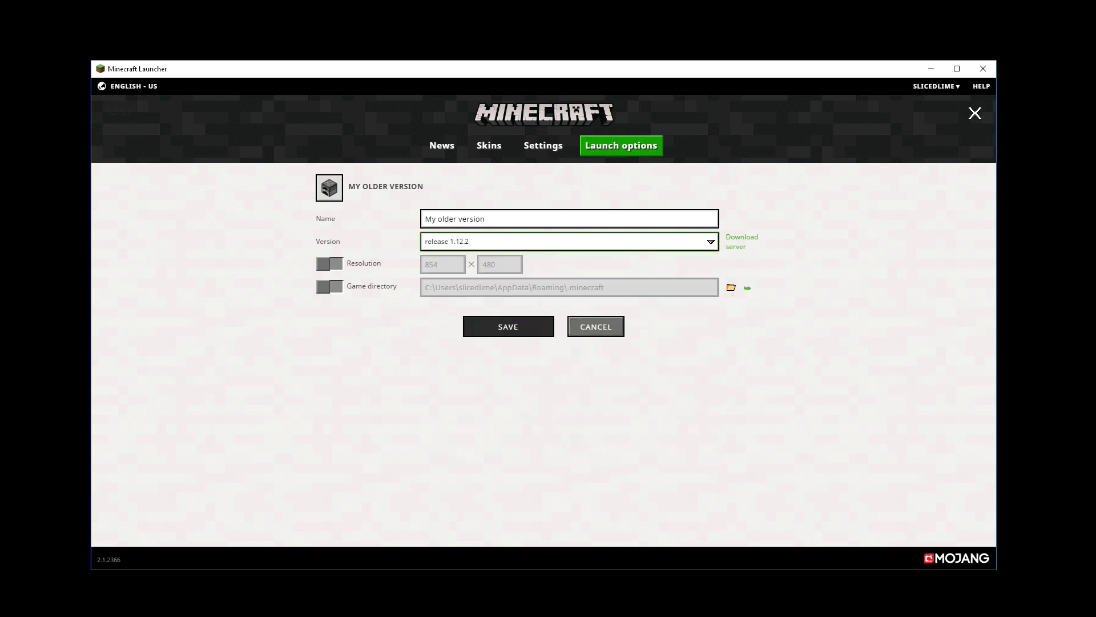
{"action": "left_click", "coordinate": [508, 327]}
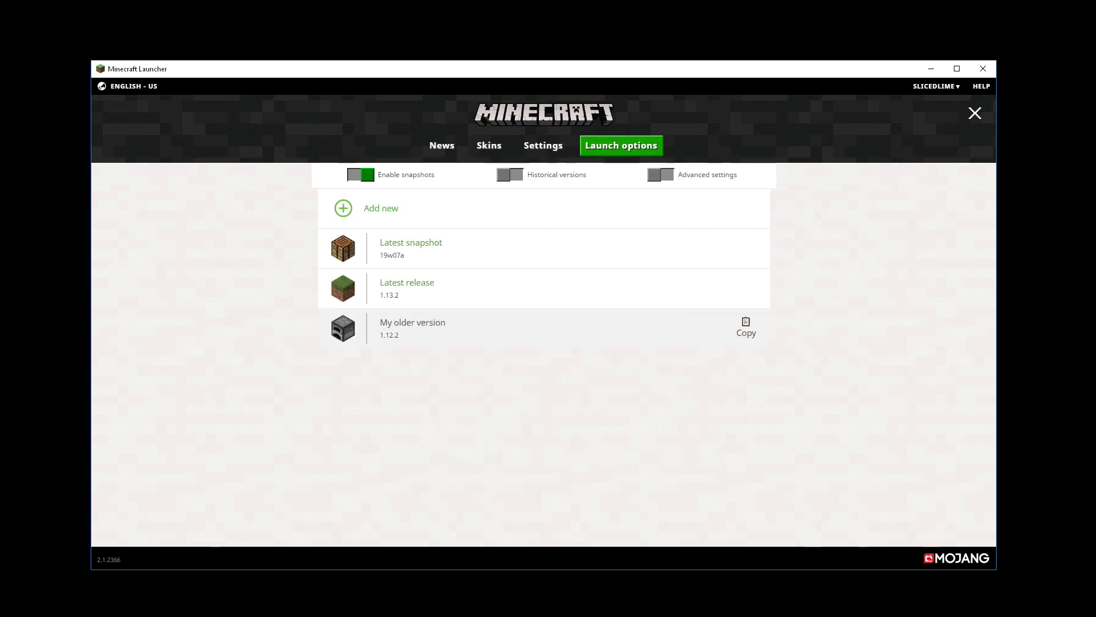
- Look through the launch configurations offered for playing, from Latest snapshot to My older version
{"action": "left_click", "coordinate": [442, 145]}
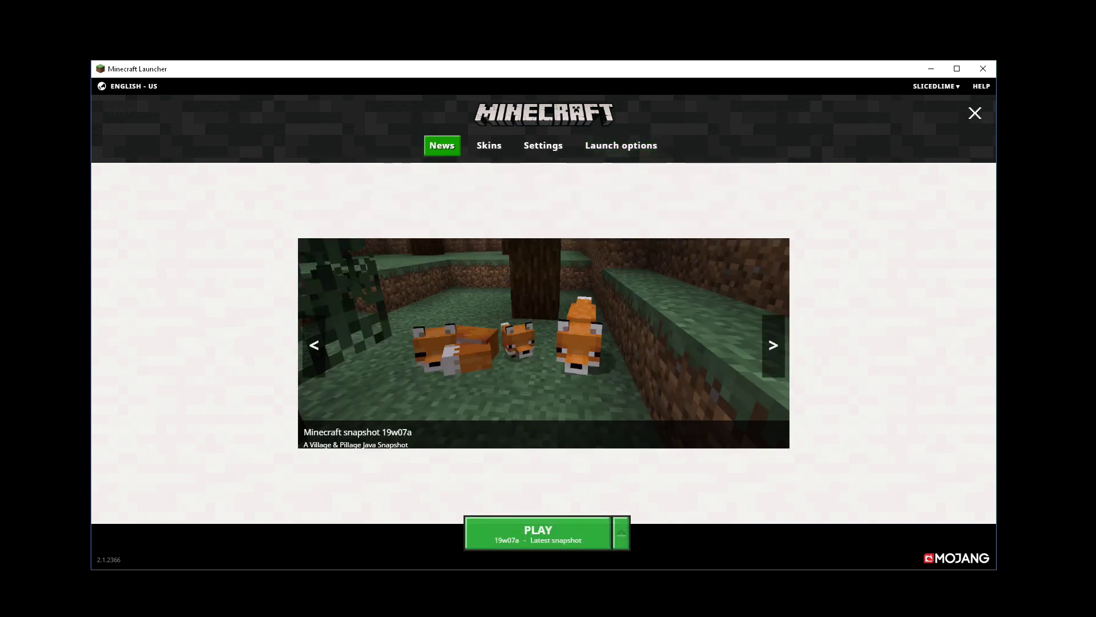
{"action": "left_click", "coordinate": [621, 533]}
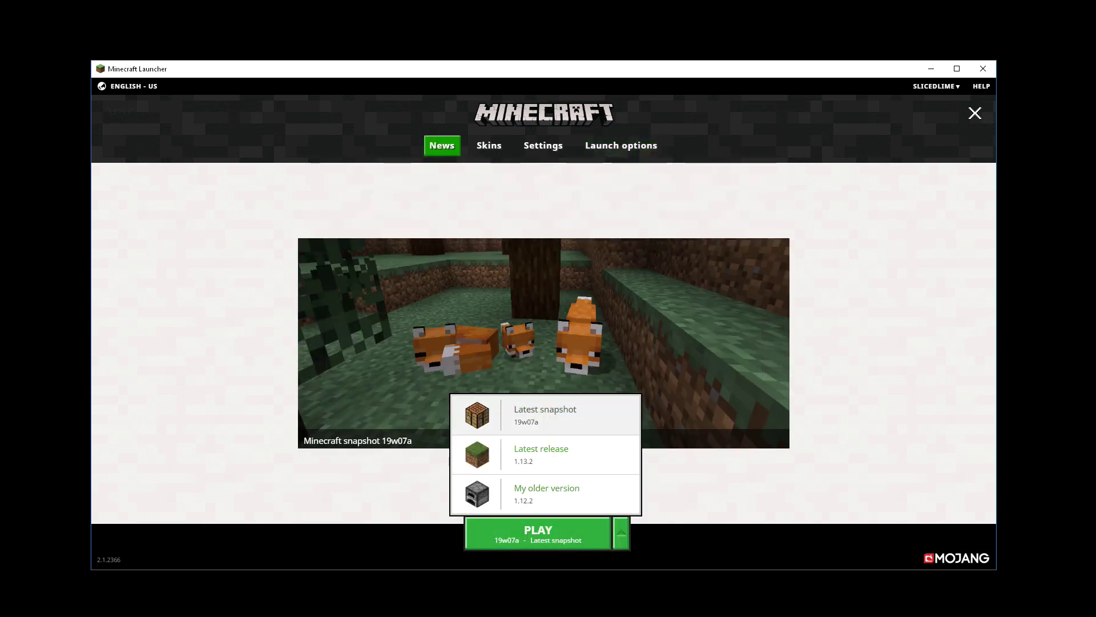
{"action": "key", "text": "Down"}
{"action": "key", "text": "Down"}
{"action": "key", "text": "Up"}
{"action": "key", "text": "Up"}
{"action": "key", "text": "Up"}
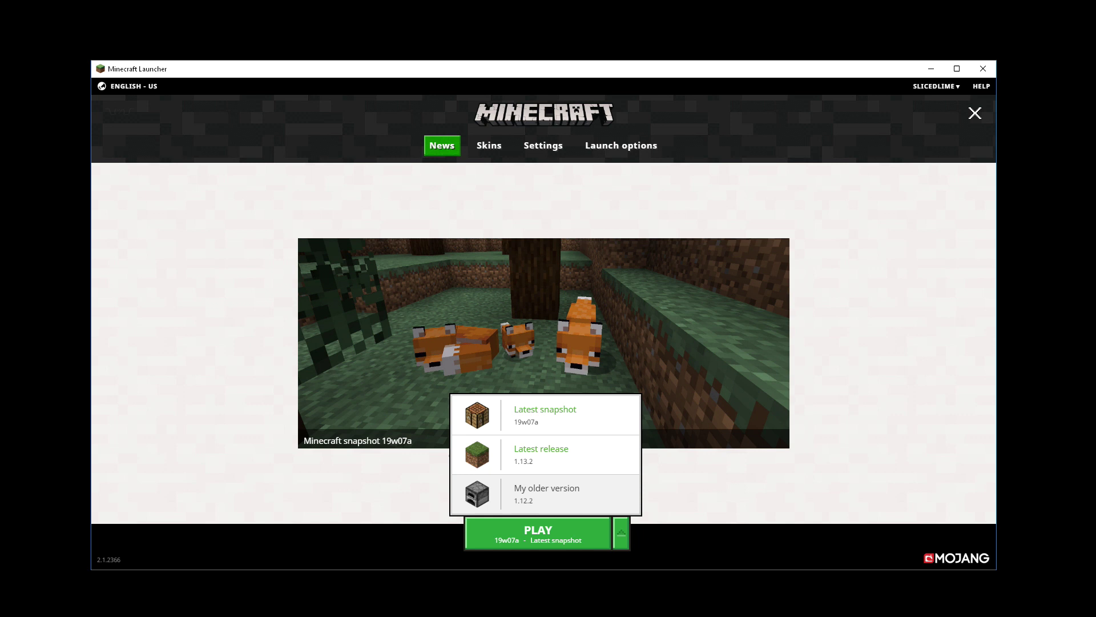
{"action": "key", "text": "Tab"}
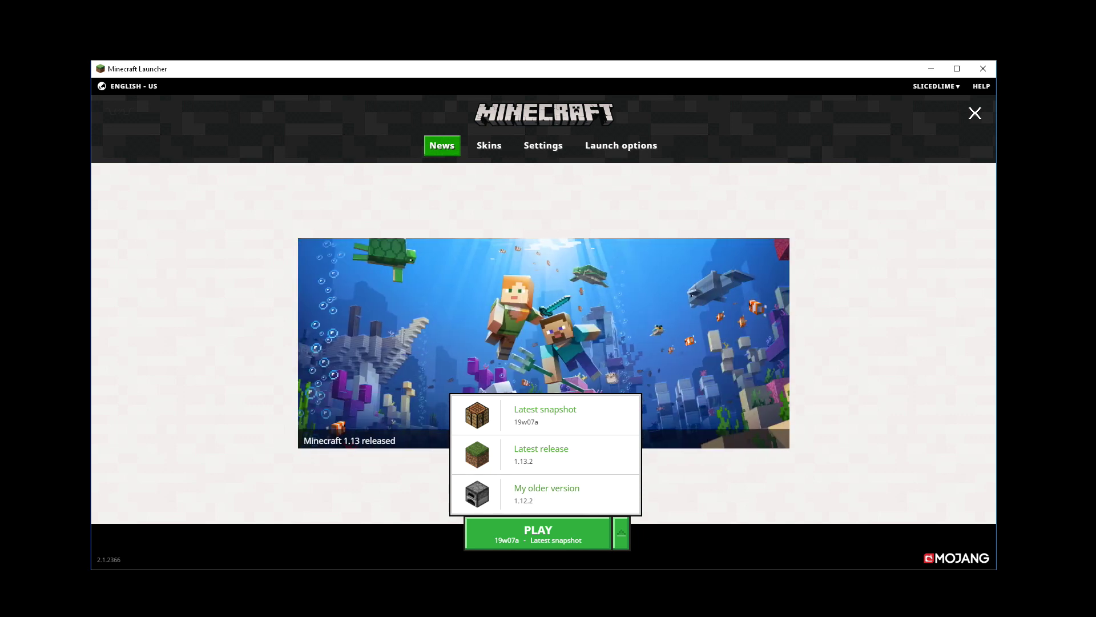
{"action": "key", "text": "Up"}
{"action": "key", "text": "Down"}
{"action": "key", "text": "Down"}
{"action": "key", "text": "Down"}
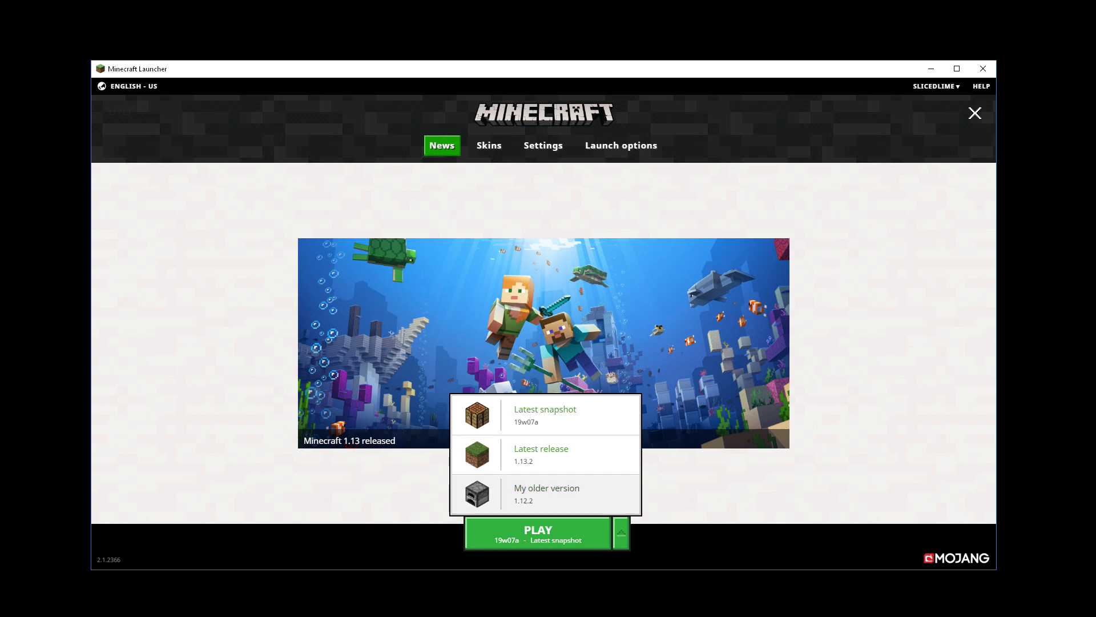
{"action": "key", "text": "Up"}
{"action": "key", "text": "Up"}
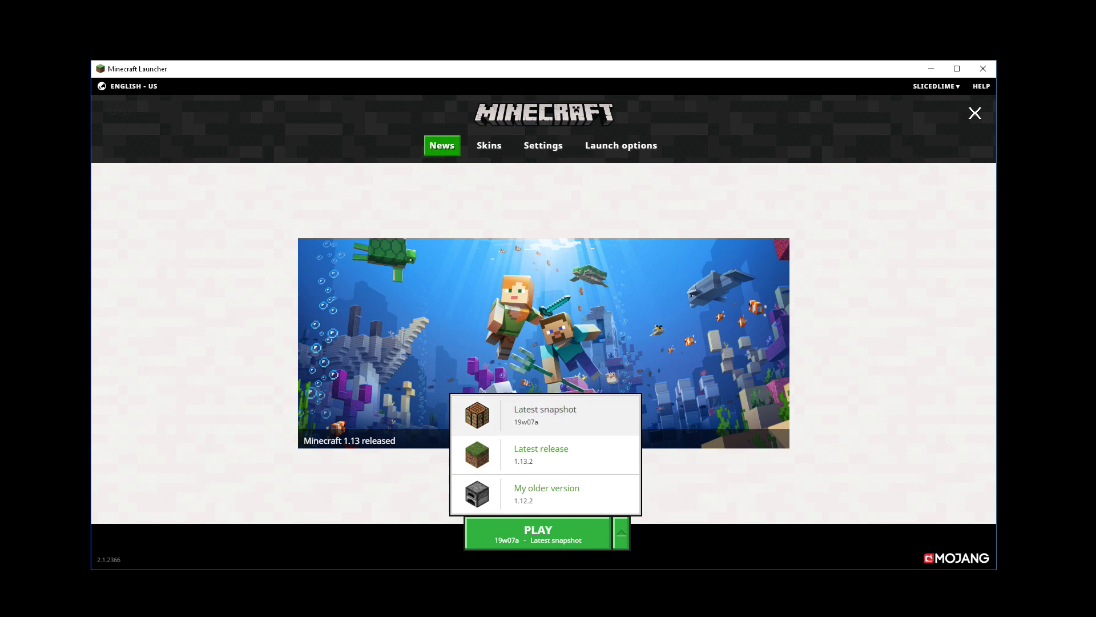